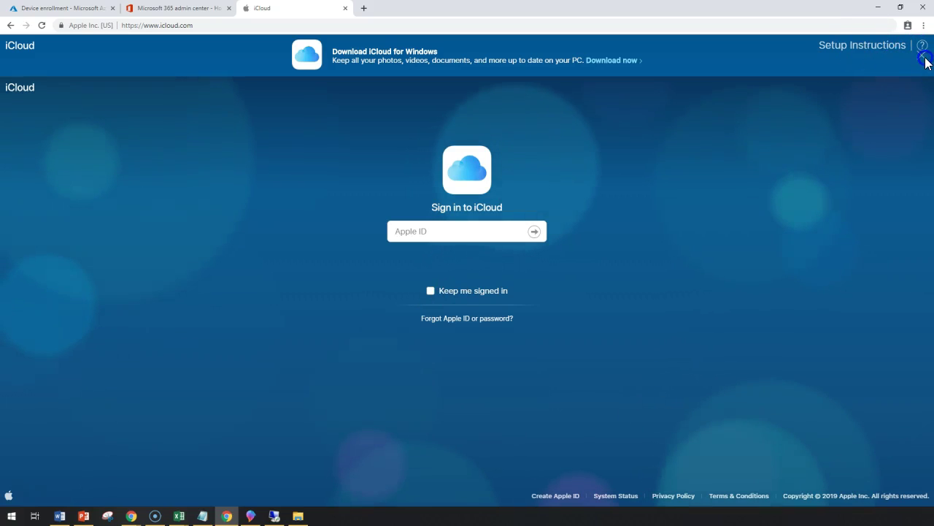
# Step: Open iCloud and start creating a new Apple ID
pyautogui.click(198, 24)
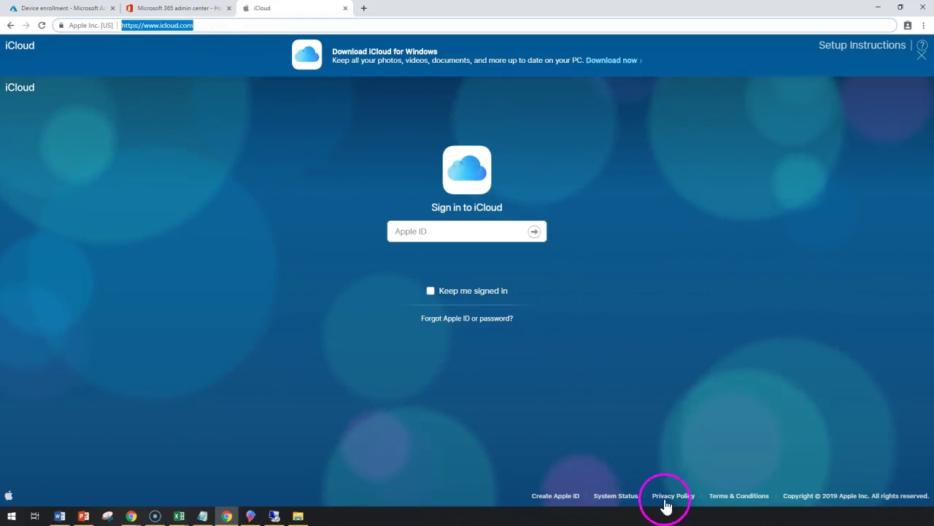
pyautogui.click(556, 496)
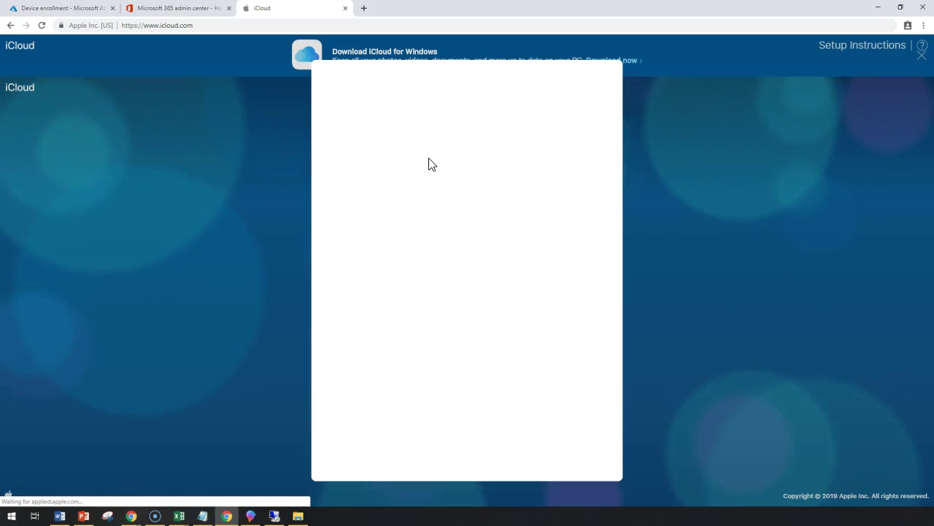
pyautogui.click(321, 455)
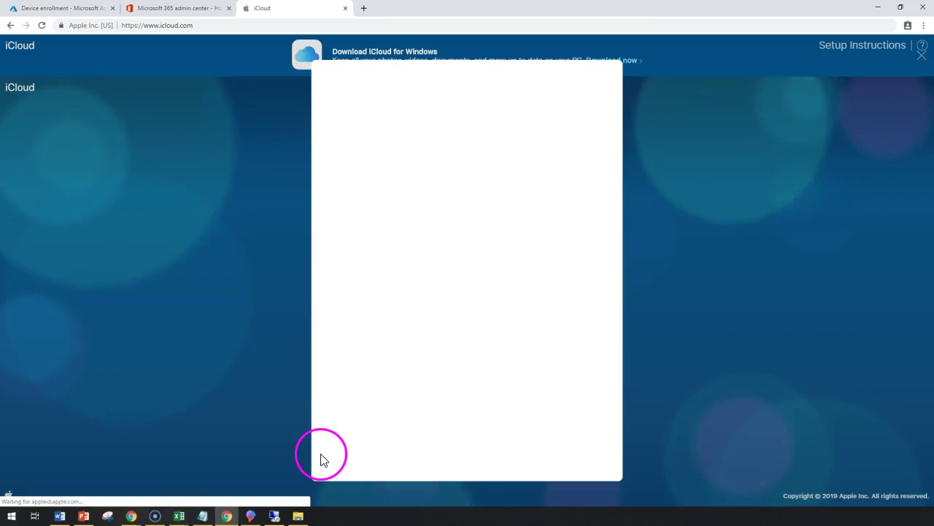
# Step: Enter the first and last name, country India and birthday 01/01/1970, then go to the email field
pyautogui.click(394, 172)
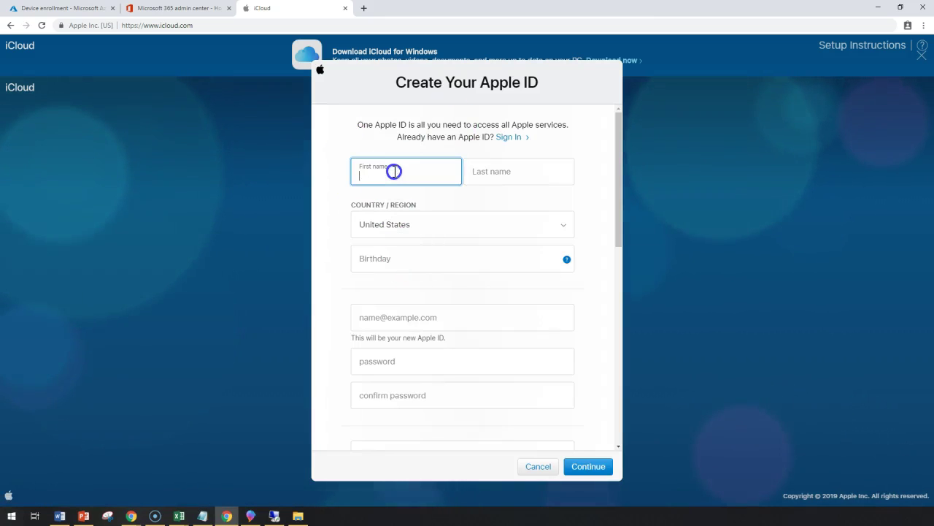
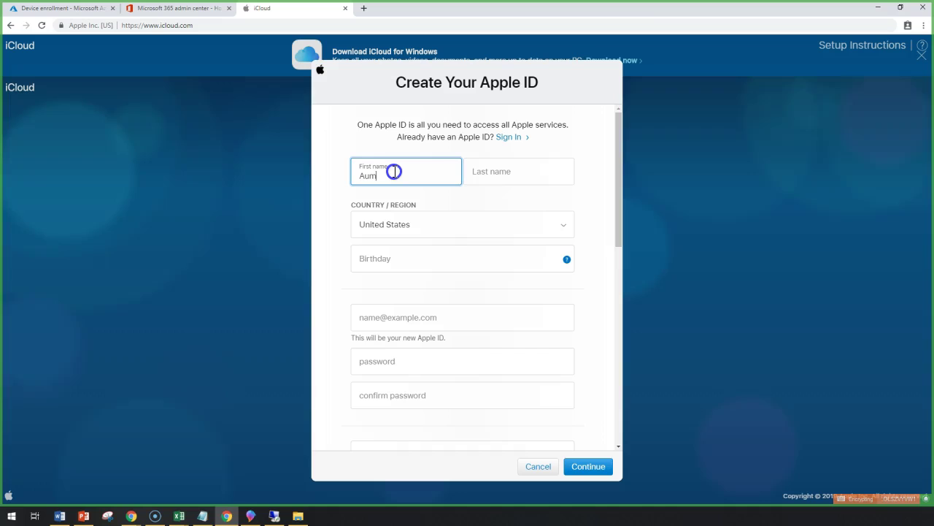
pyautogui.press('Tab')
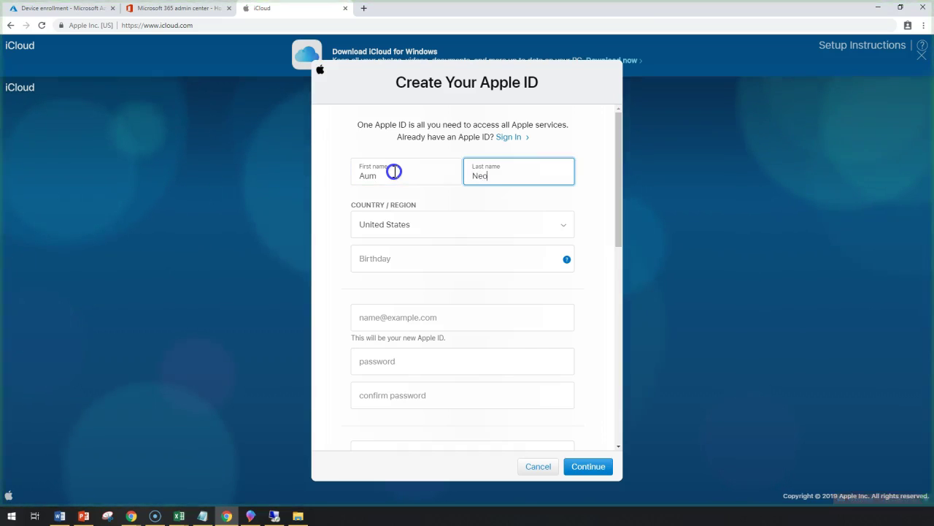
pyautogui.press('Tab')
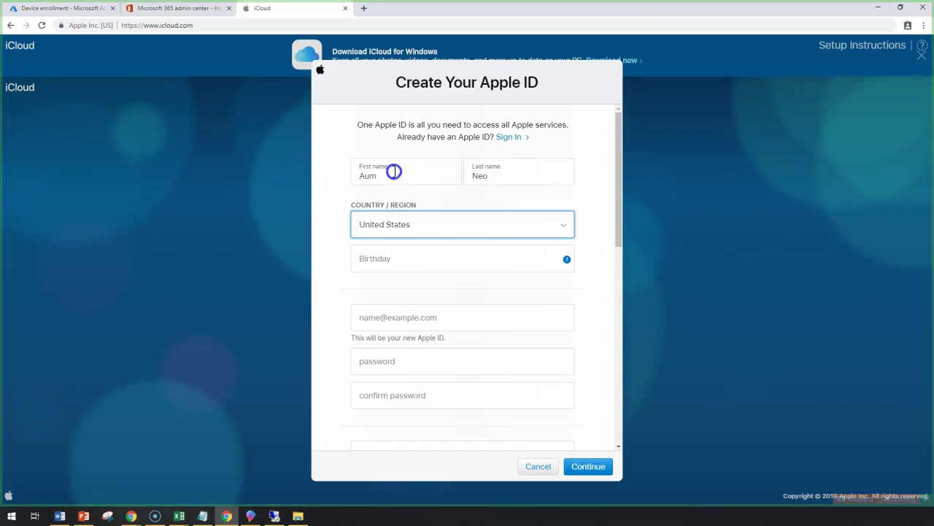
pyautogui.write('in')
pyautogui.press('Tab')
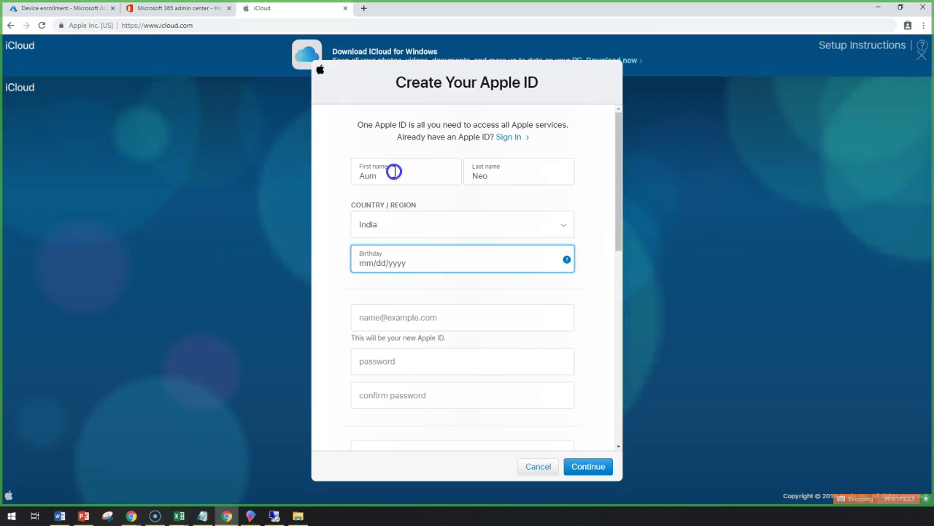
pyautogui.write('01/')
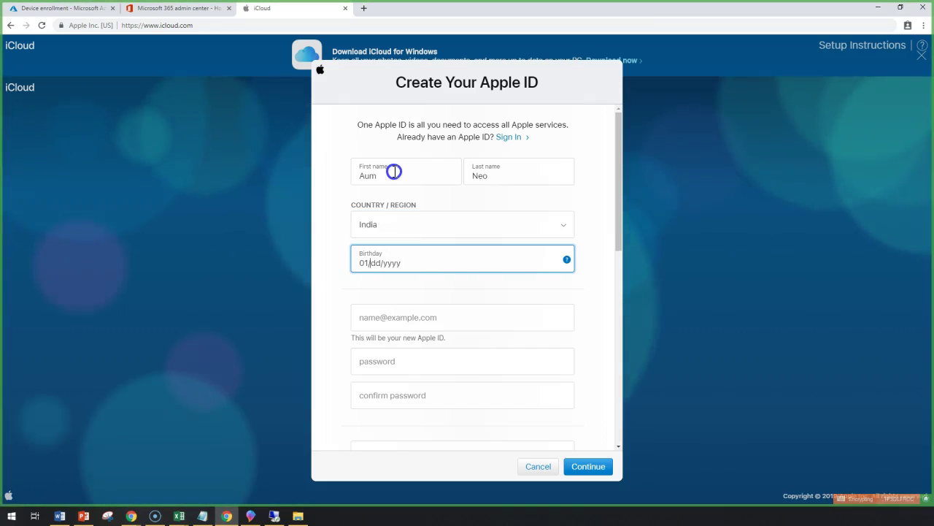
pyautogui.write('01/1970')
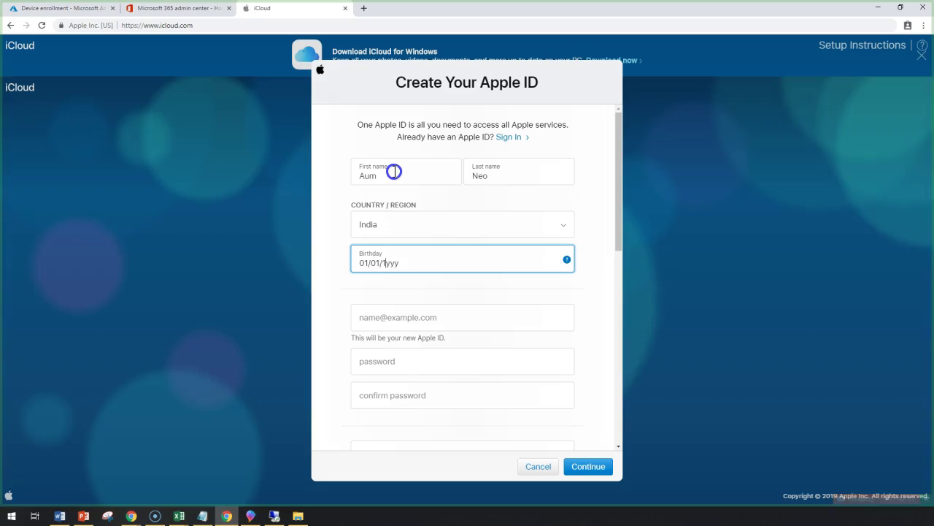
pyautogui.click(430, 312)
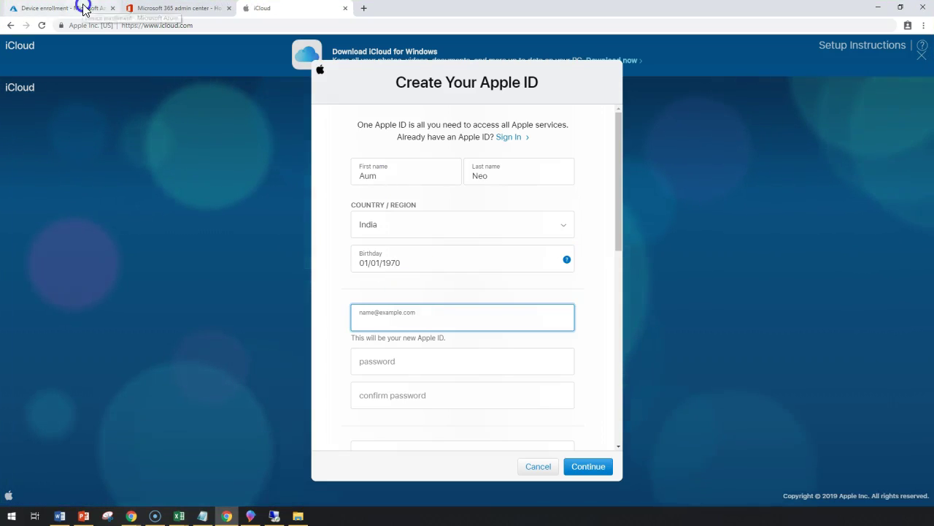
# Step: In Intune Apple enrollment, open the Apple MDM Push certificate pane and agree to share data with Apple
pyautogui.click(73, 8)
pyautogui.click(179, 175)
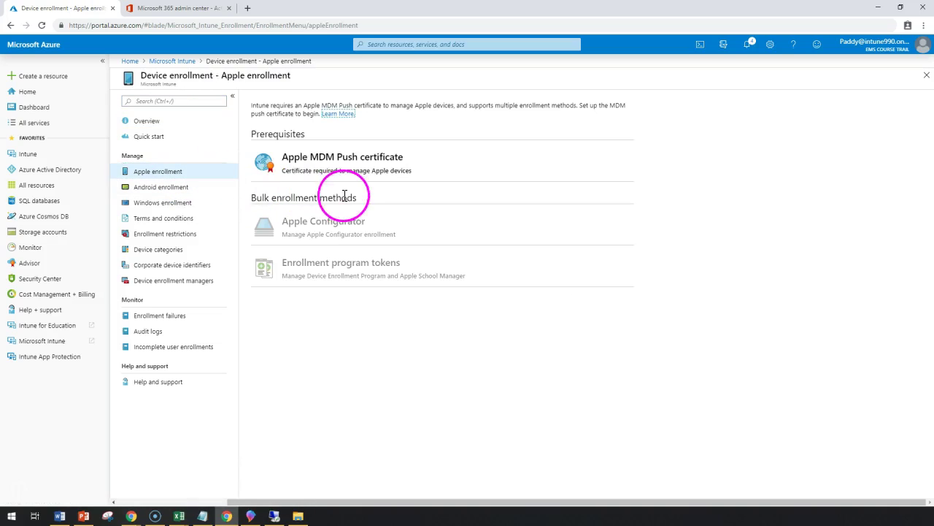
pyautogui.click(327, 162)
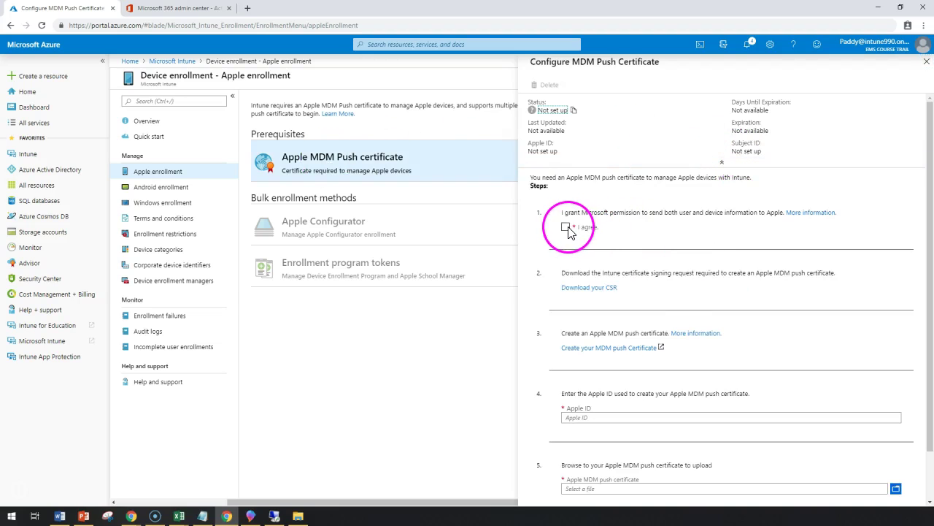
pyautogui.click(566, 226)
pyautogui.scroll(-1, 573, 239)
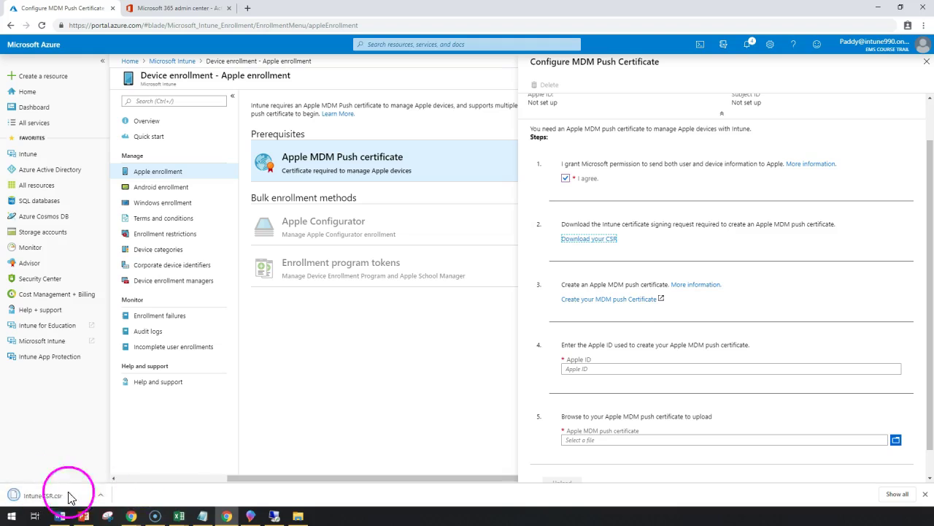
# Step: Sign in to the Apple Push Certificates Portal with the Apple ID and its password
pyautogui.click(634, 300)
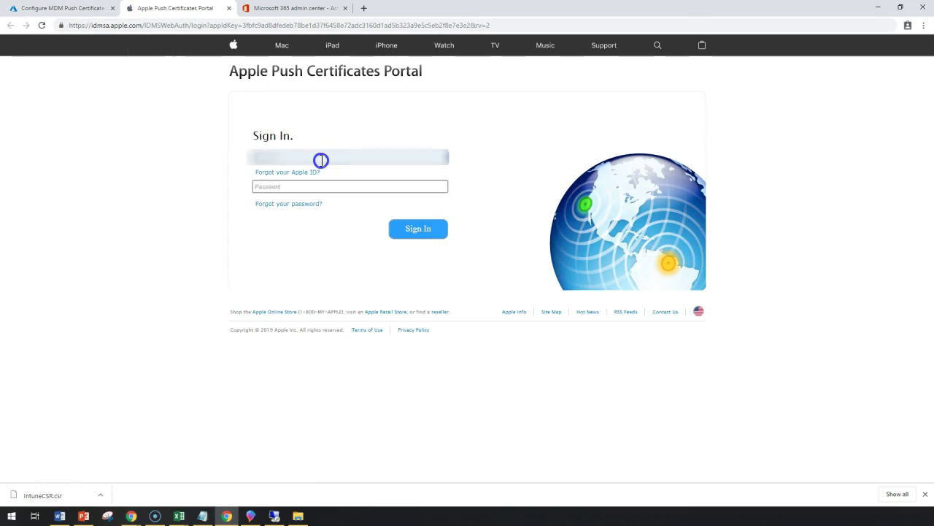
pyautogui.press('Tab')
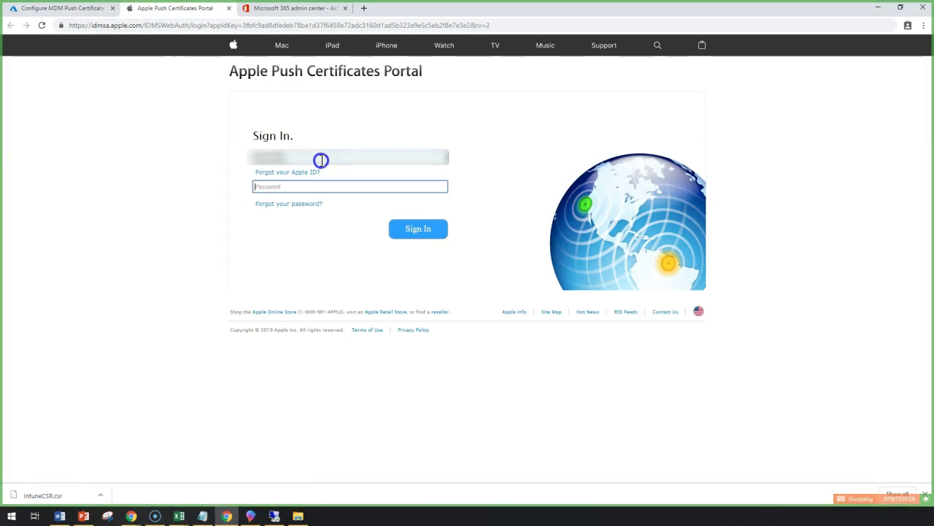
pyautogui.write('***********')
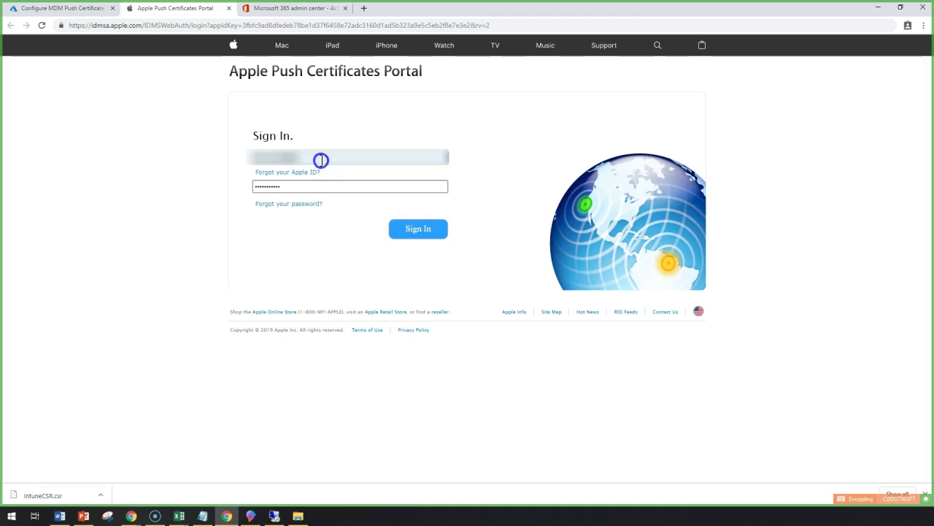
pyautogui.click(425, 239)
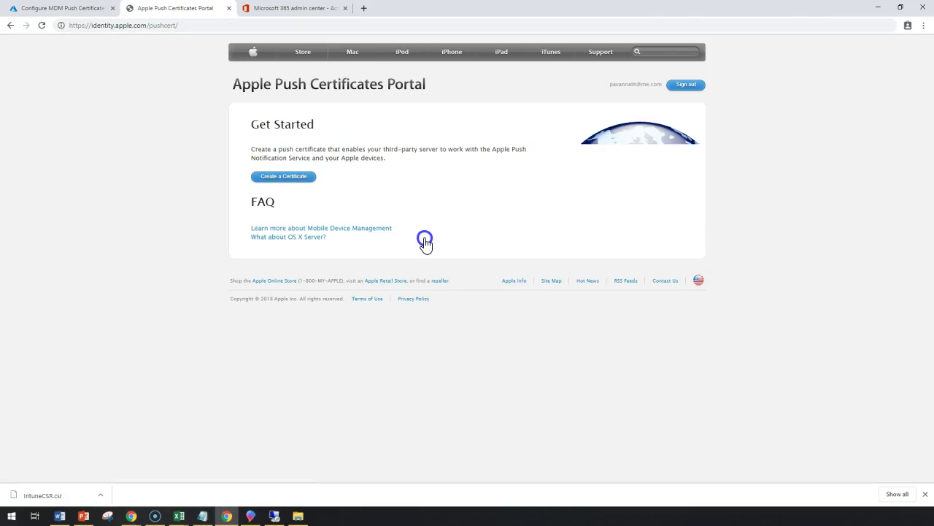
# Step: Start a new push certificate and accept Apple's Terms of Use
pyautogui.click(290, 177)
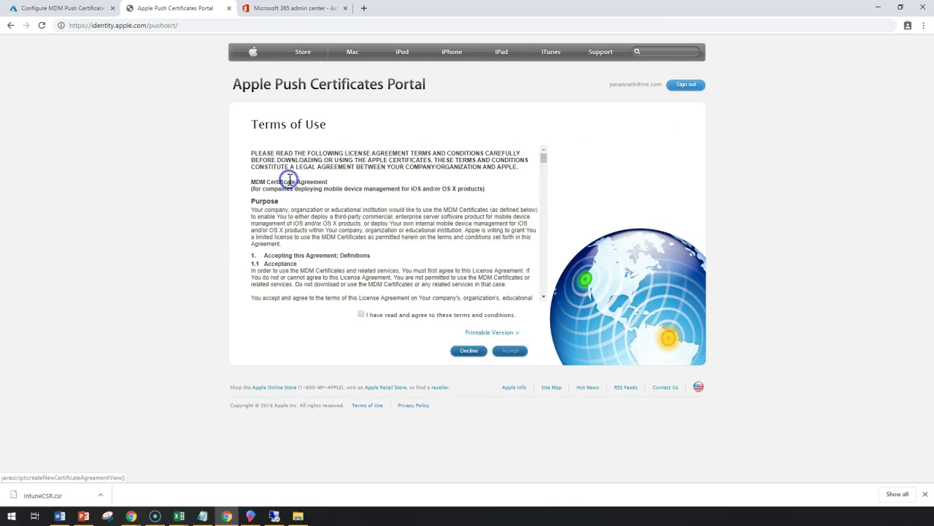
pyautogui.click(361, 314)
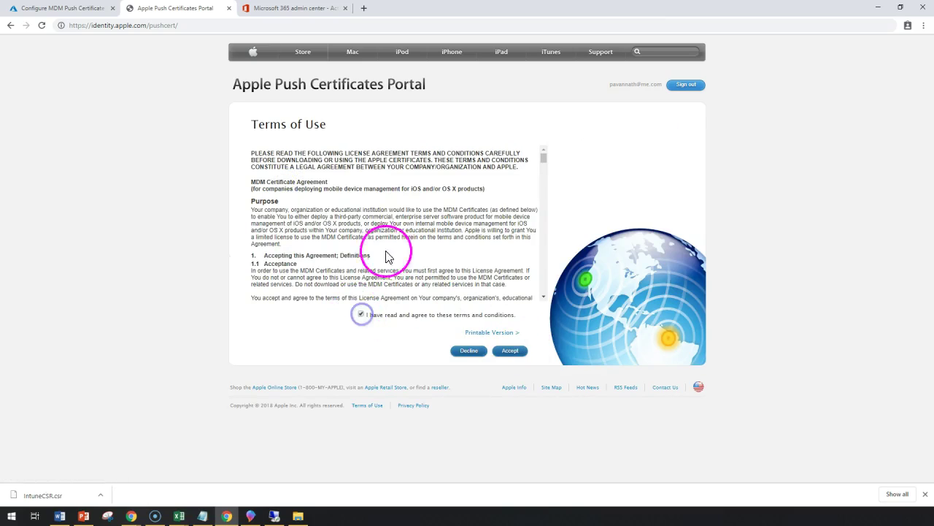
pyautogui.scroll(-15, 387, 257)
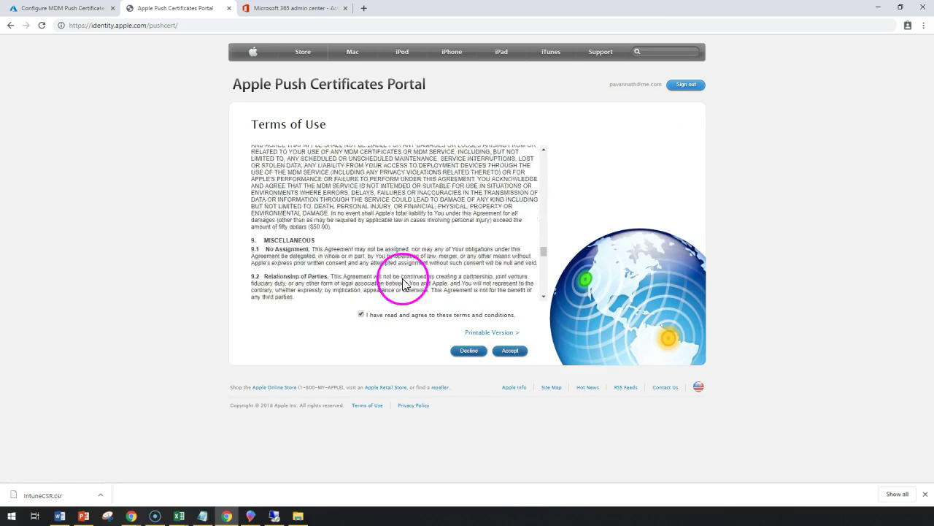
pyautogui.scroll(-5, 402, 283)
pyautogui.moveTo(543, 263); pyautogui.dragTo(543, 301)
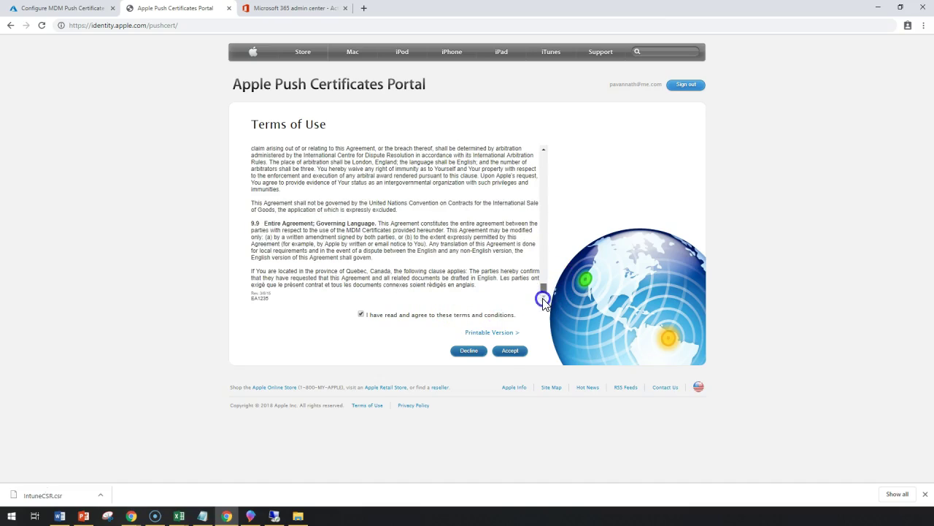
pyautogui.click(501, 352)
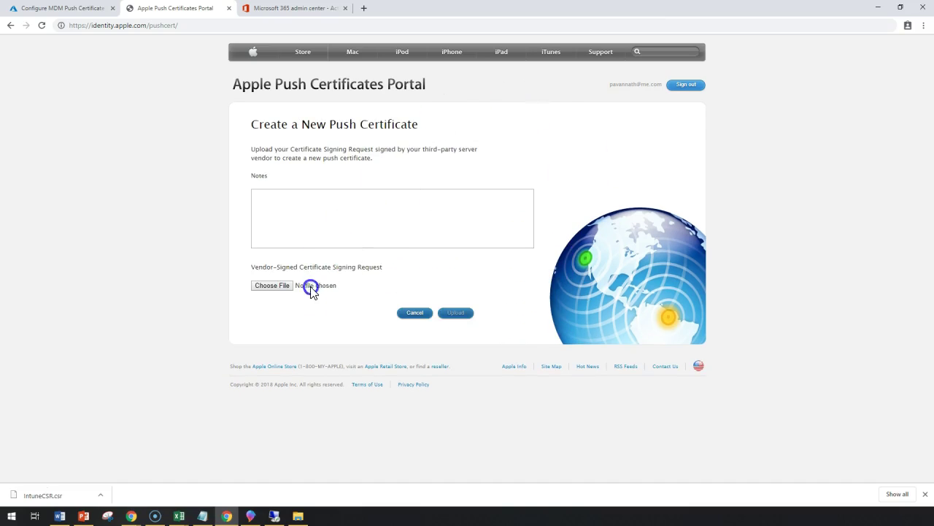
# Step: Upload IntuneCSR.csr from the intune\cert folder to create the certificate
pyautogui.click(270, 285)
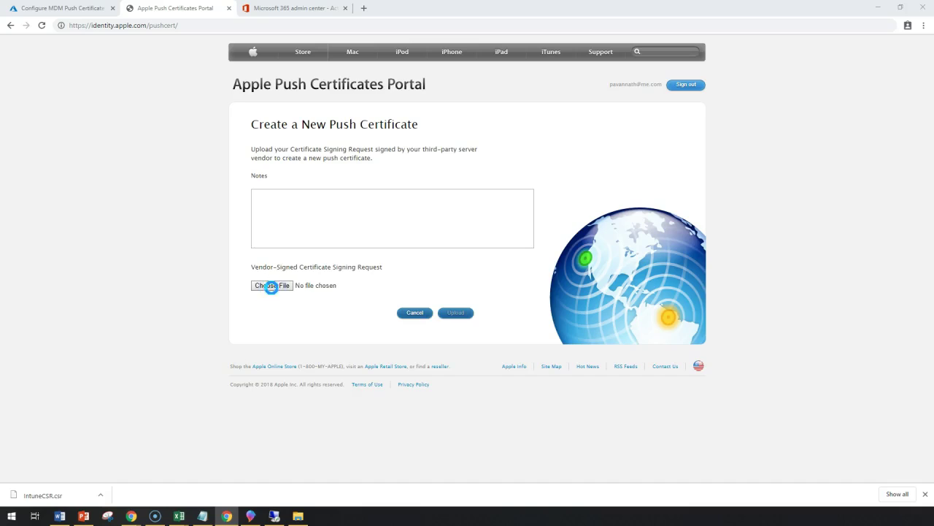
pyautogui.write('C:\\Users\\Pavan\\Google Drive\\intune\\cert')
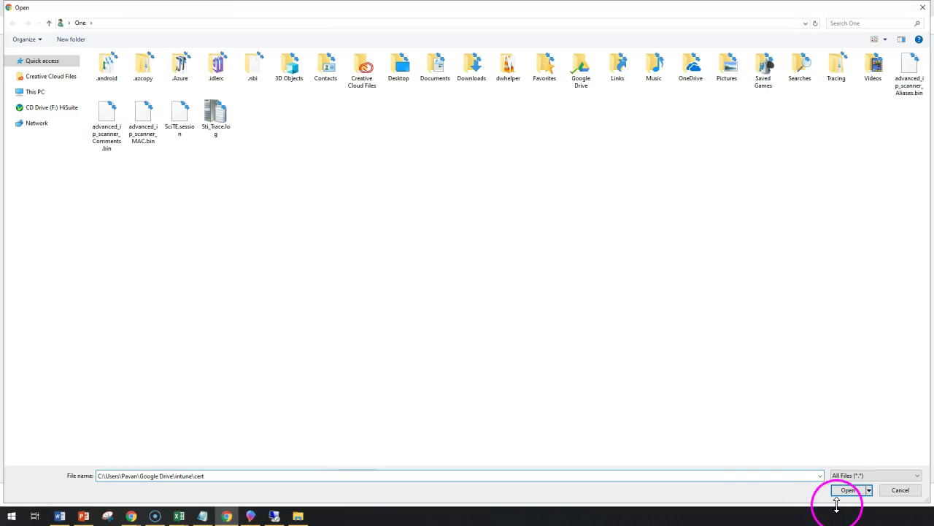
pyautogui.click(844, 491)
pyautogui.doubleClick(130, 73)
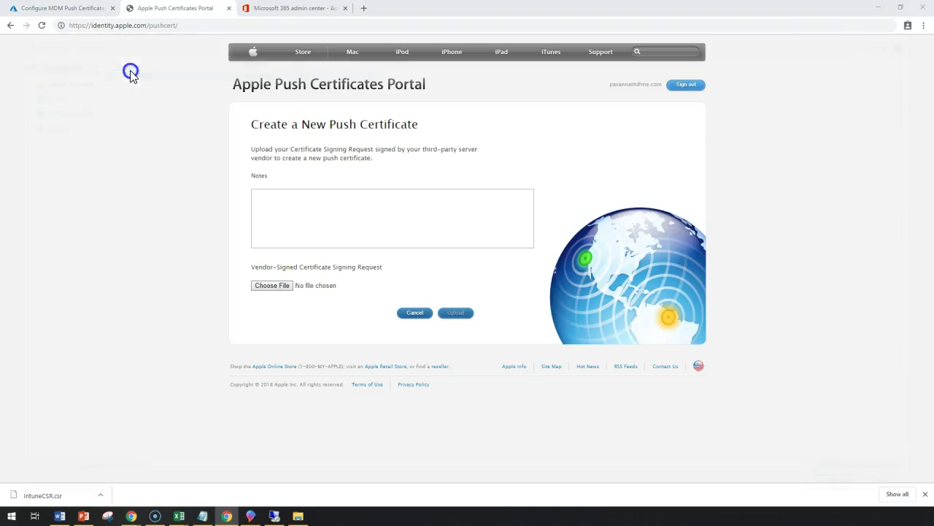
pyautogui.click(463, 314)
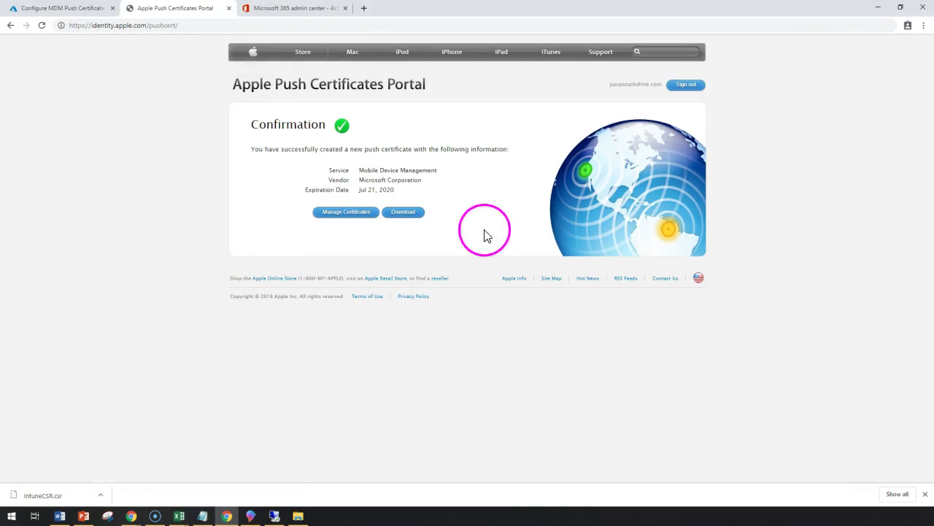
# Step: Download the new MDM push certificate .pem file from the Confirmation page
pyautogui.moveTo(357, 170); pyautogui.dragTo(461, 180)
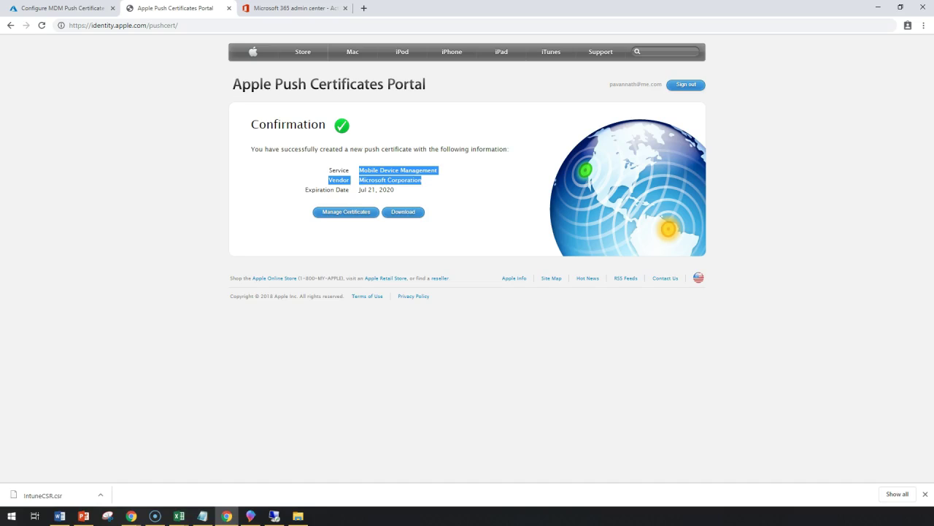
pyautogui.click(470, 177)
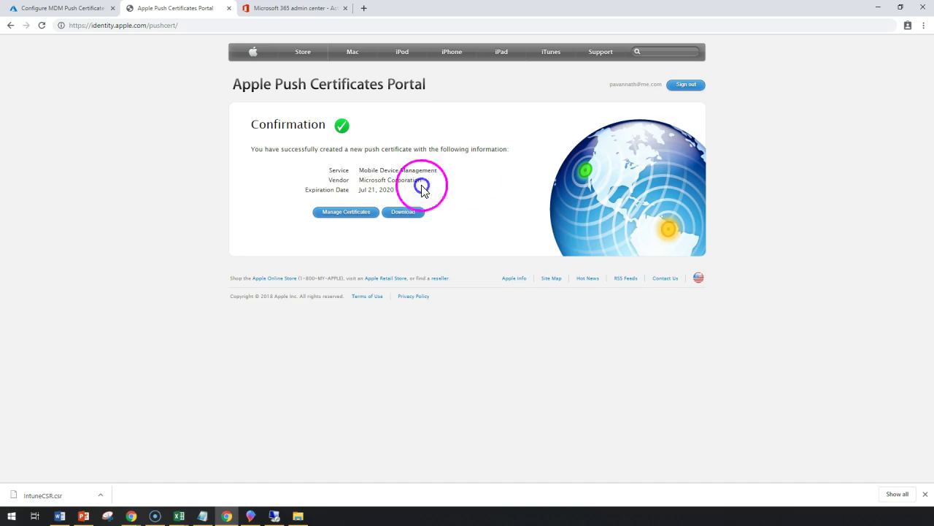
pyautogui.click(404, 213)
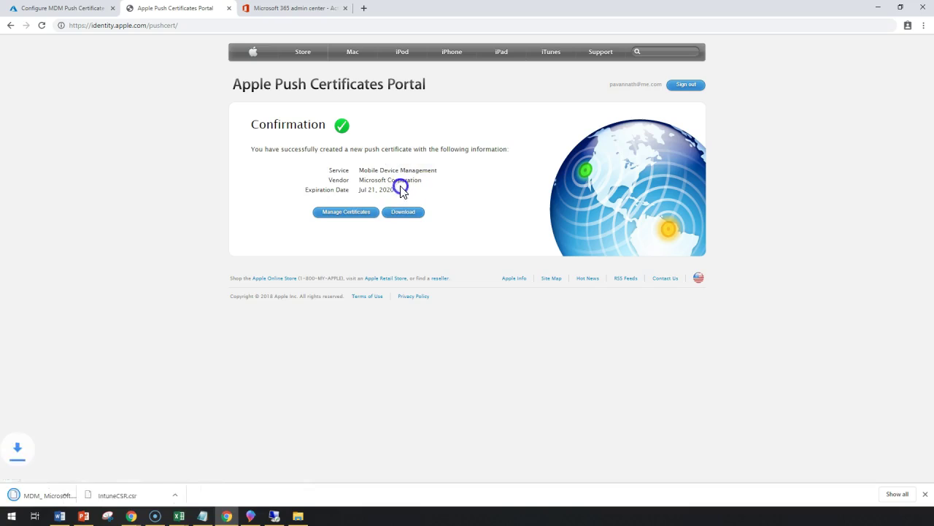
pyautogui.moveTo(398, 187); pyautogui.dragTo(357, 193)
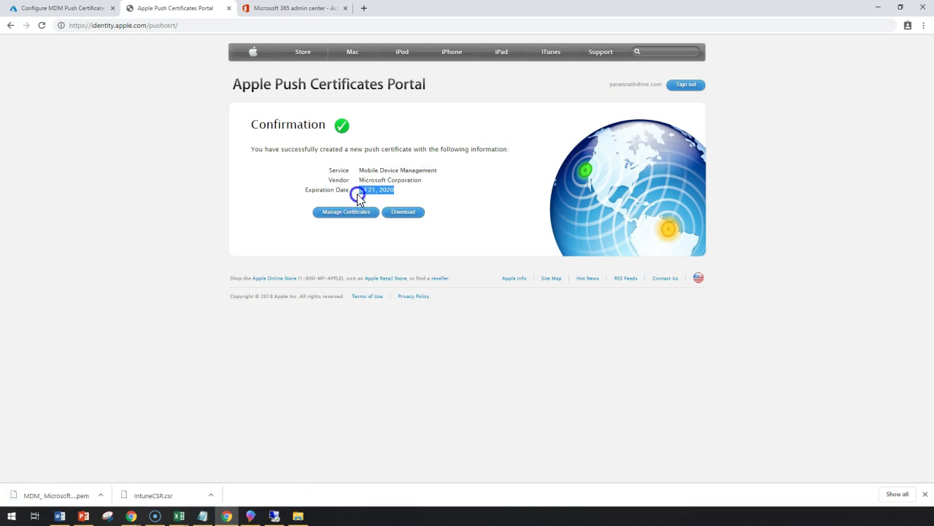
pyautogui.click(108, 497)
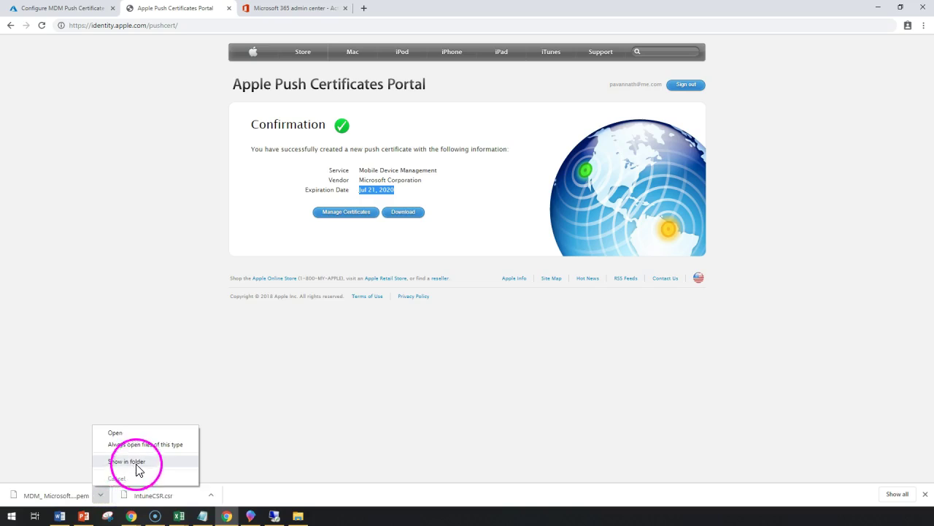
# Step: In Intune, enter the Apple ID and upload the MDM_Microsoft Corporation_Certificate.pem file
pyautogui.press('Escape')
pyautogui.hotkey('ctrl', 'shift', 'Tab')
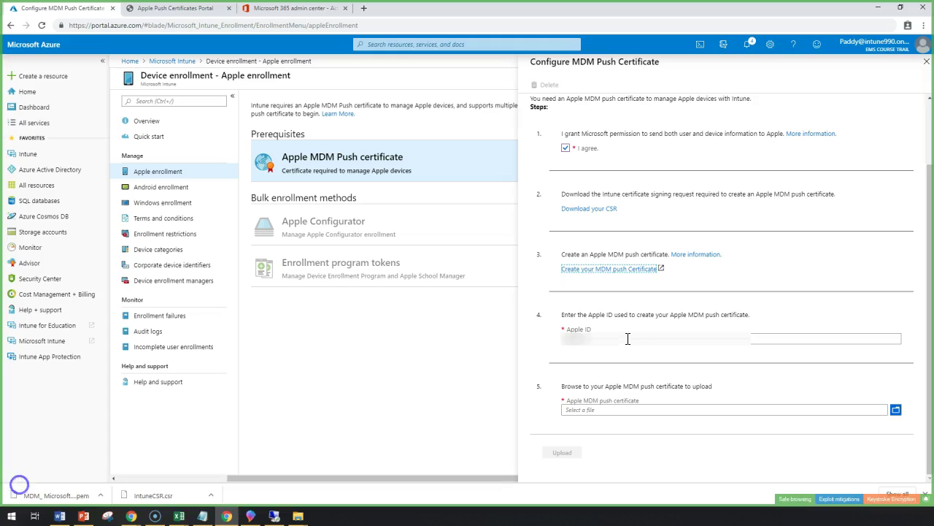
pyautogui.click(628, 339)
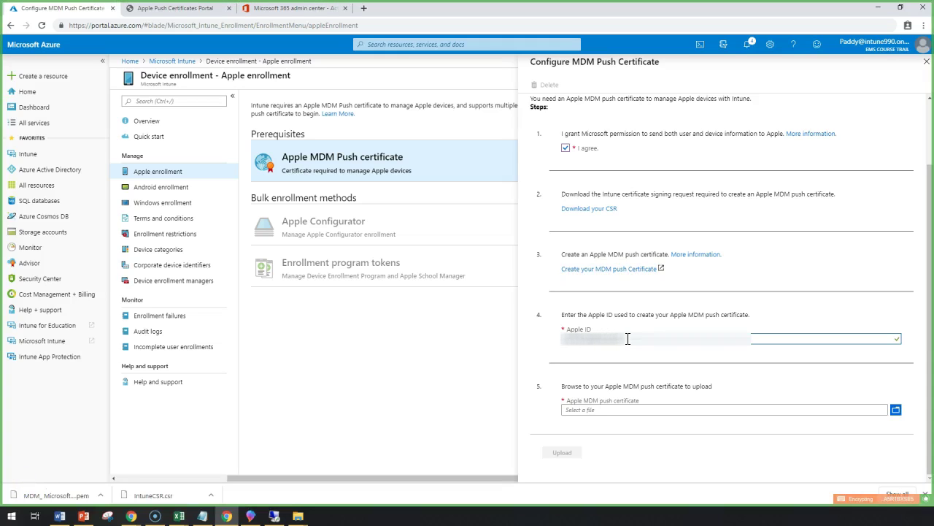
pyautogui.press('Tab')
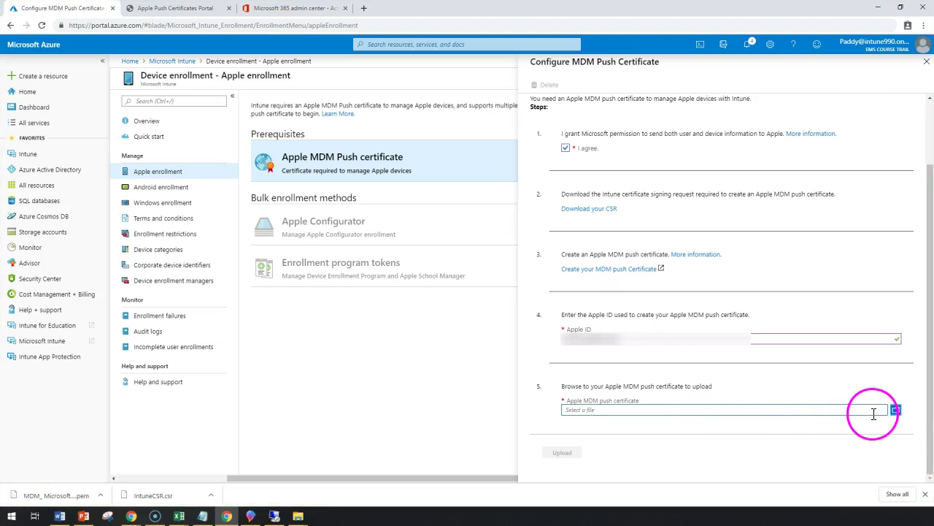
pyautogui.click(897, 410)
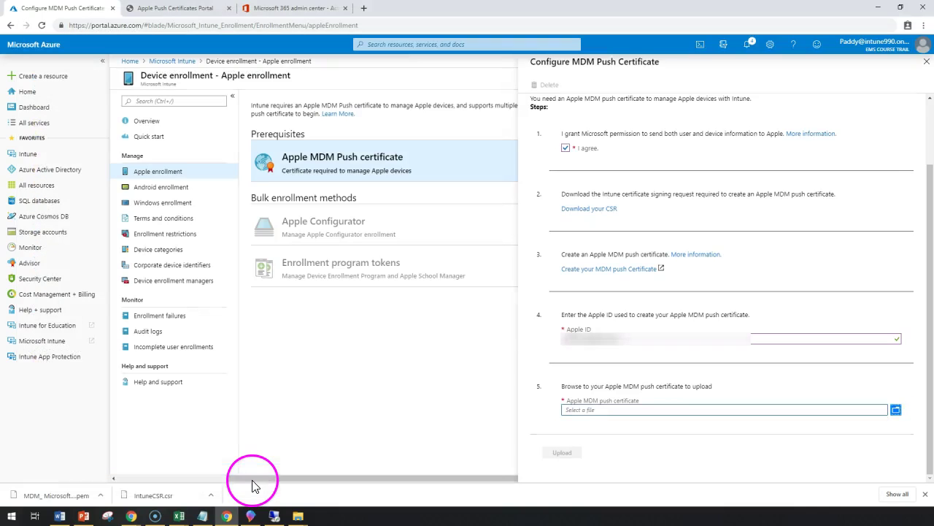
pyautogui.doubleClick(117, 70)
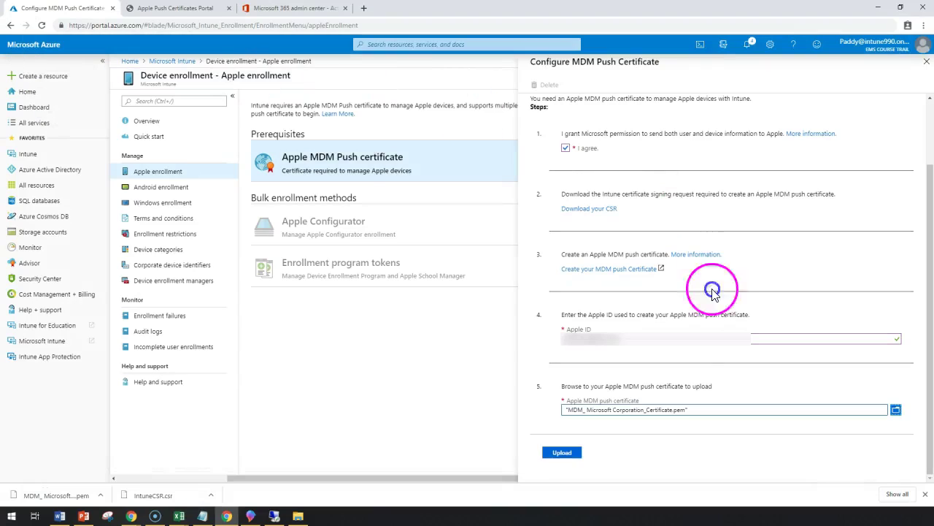
pyautogui.click(567, 453)
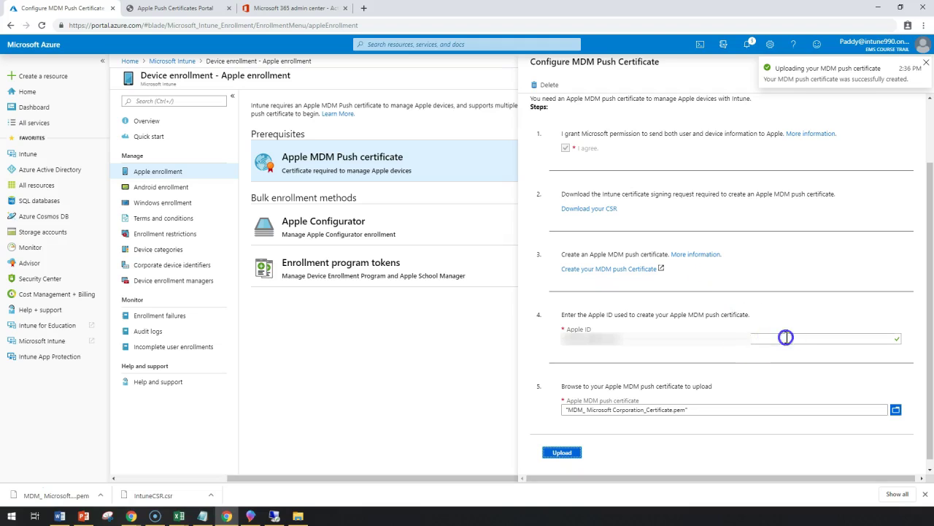
# Step: Confirm the certificate upload succeeded and close the Configure MDM Push Certificate pane
pyautogui.scroll(-1, 795, 349)
pyautogui.moveTo(778, 78); pyautogui.dragTo(869, 70)
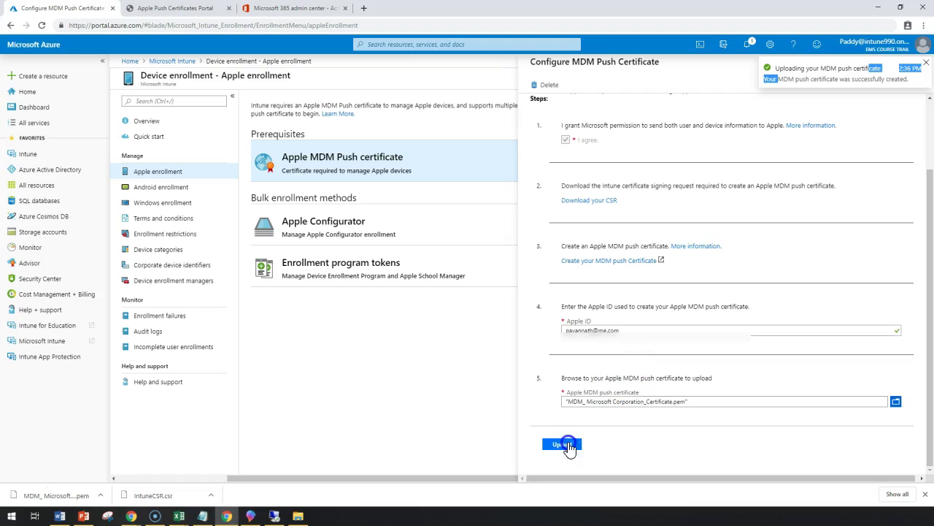
pyautogui.click(432, 447)
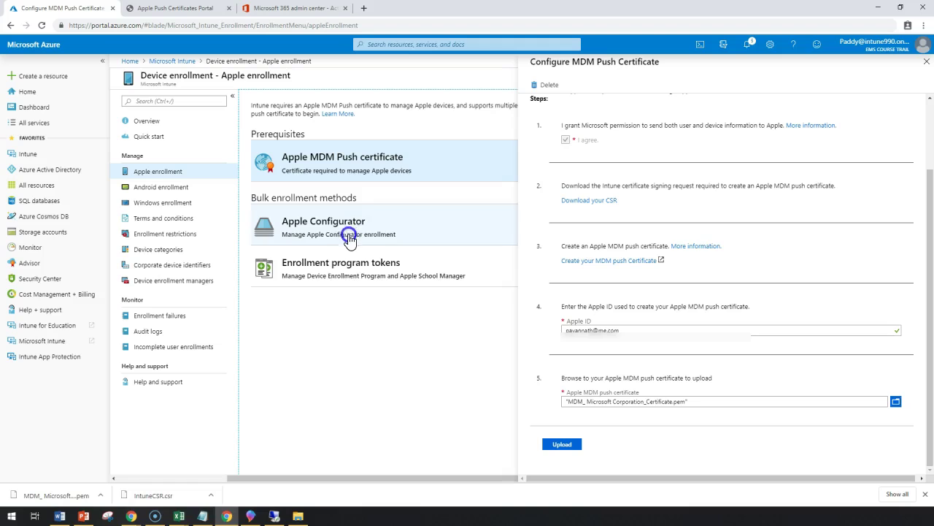
pyautogui.click(927, 64)
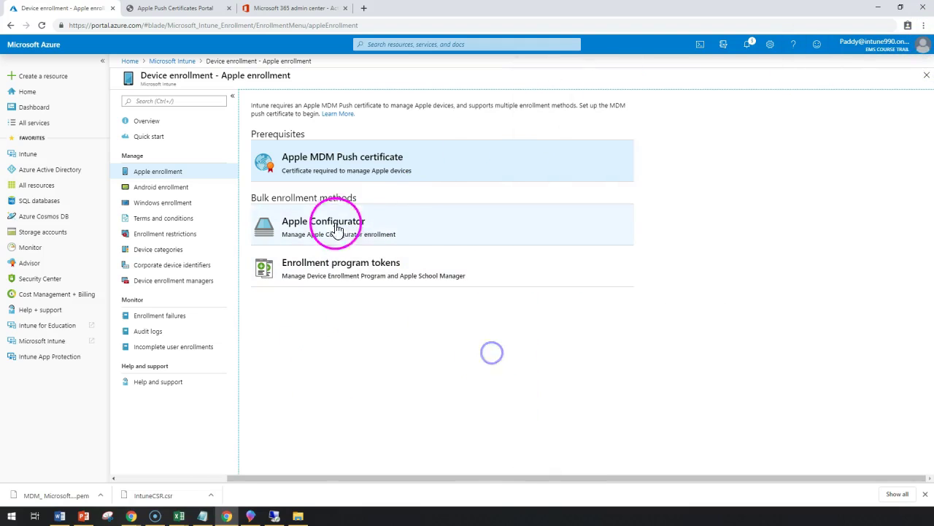
# Step: Open Apple Configurator under Bulk enrollment methods and view its Devices list
pyautogui.click(541, 240)
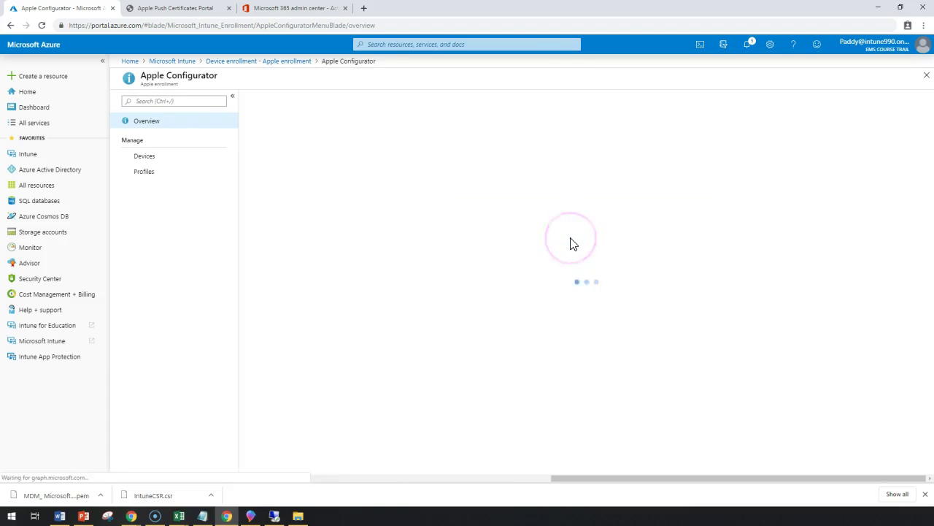
pyautogui.click(146, 155)
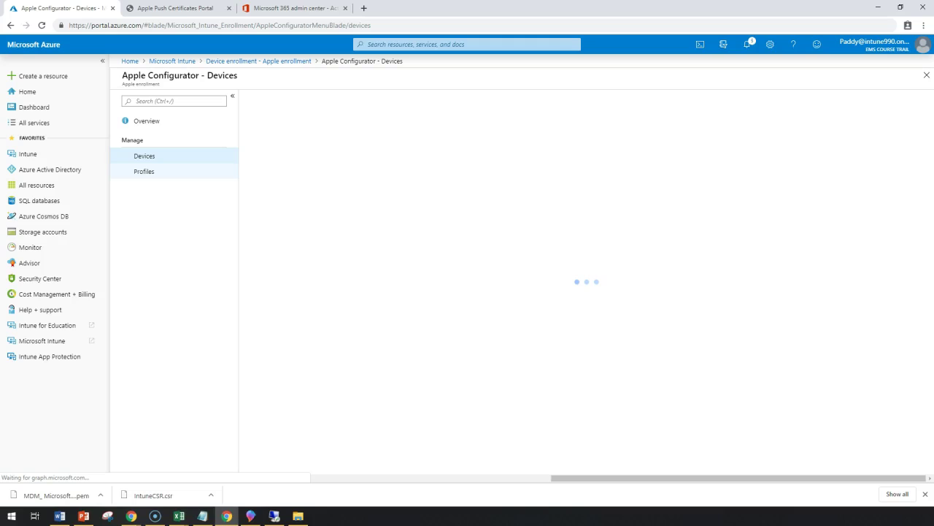